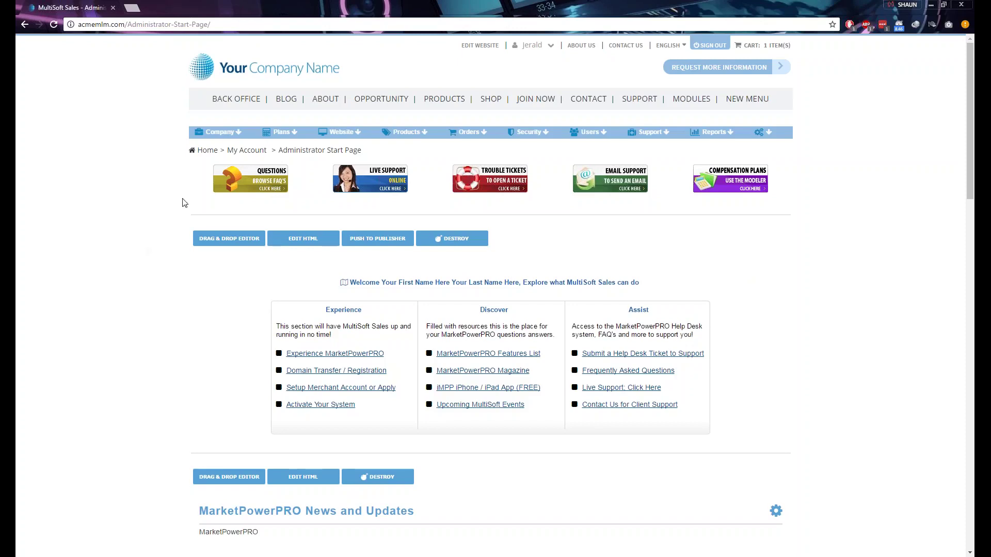
# - Open Commission Payment Methods under Financial Settings and start adding a new payment method
pyautogui.moveTo(210, 136)
pyautogui.moveTo(221, 203)
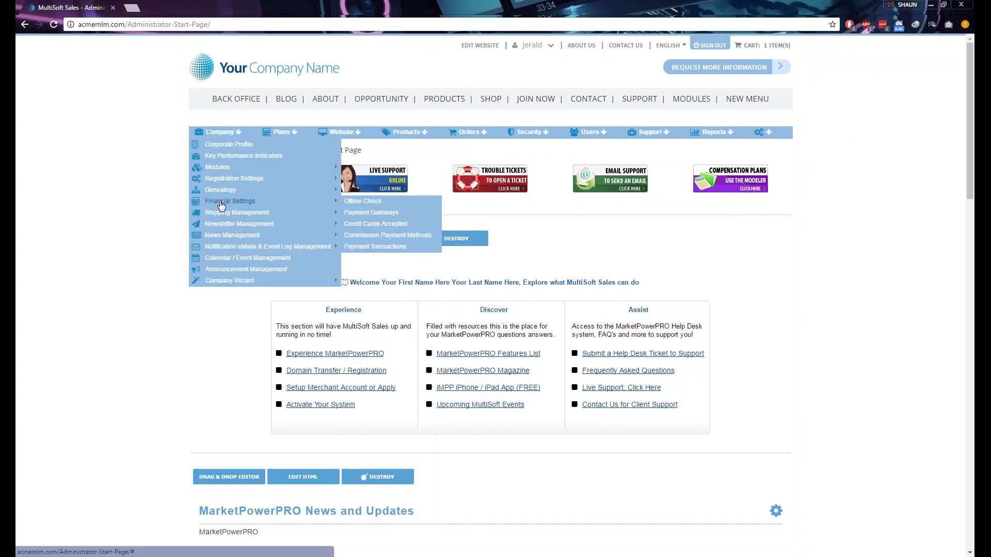
pyautogui.click(378, 236)
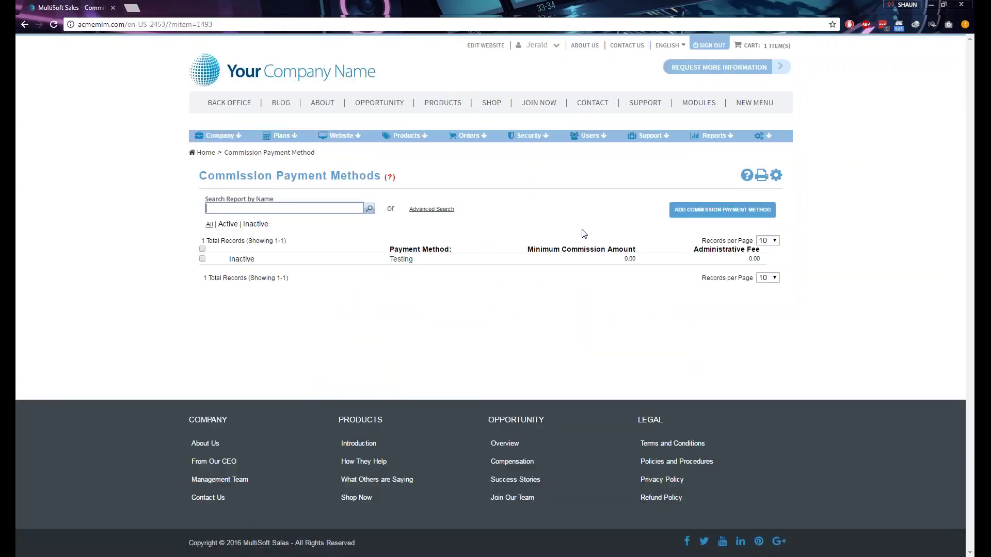
pyautogui.click(722, 211)
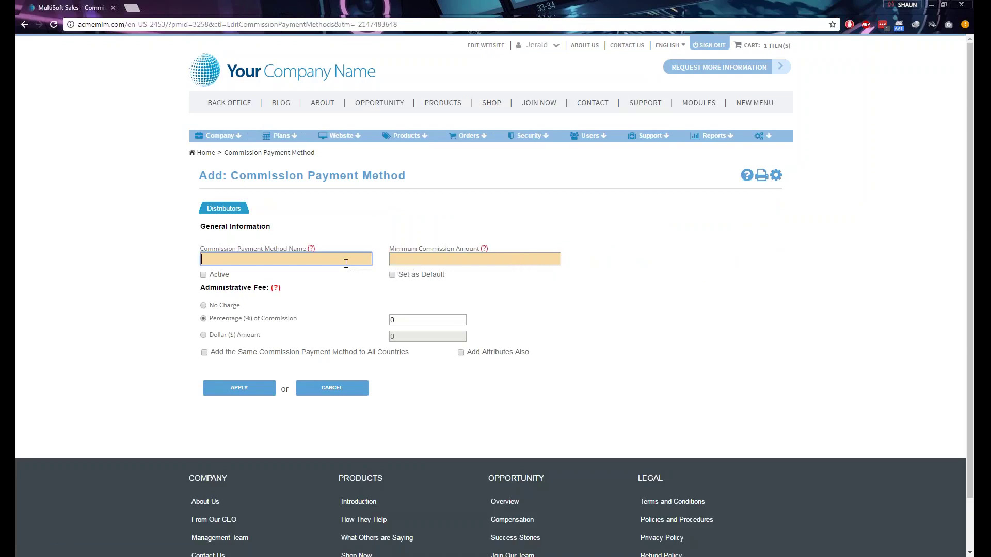
# - Name the method 'Bank Transfer' with a 50 minimum commission amount, marked active
pyautogui.write('Bank Transfer')
pyautogui.click(421, 264)
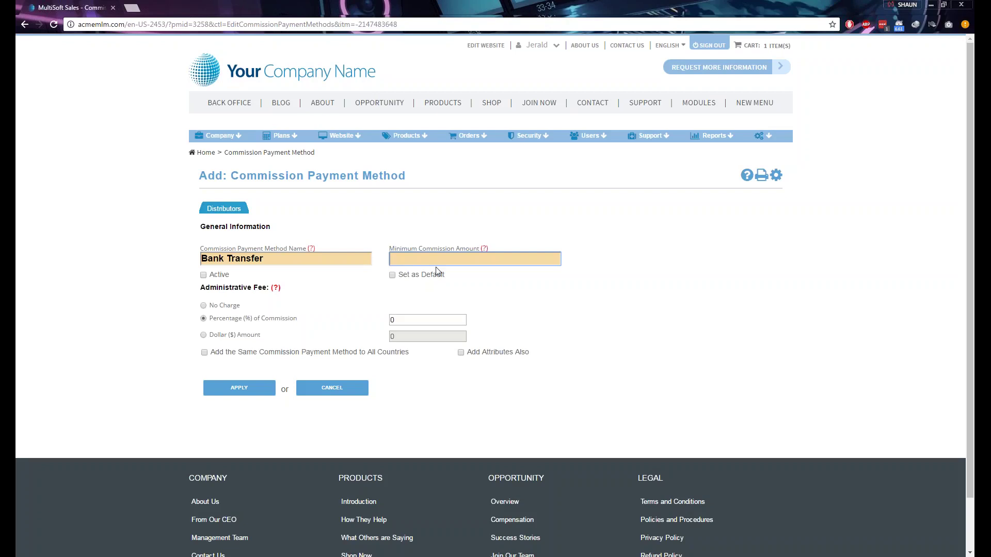
pyautogui.write('50')
pyautogui.click(204, 275)
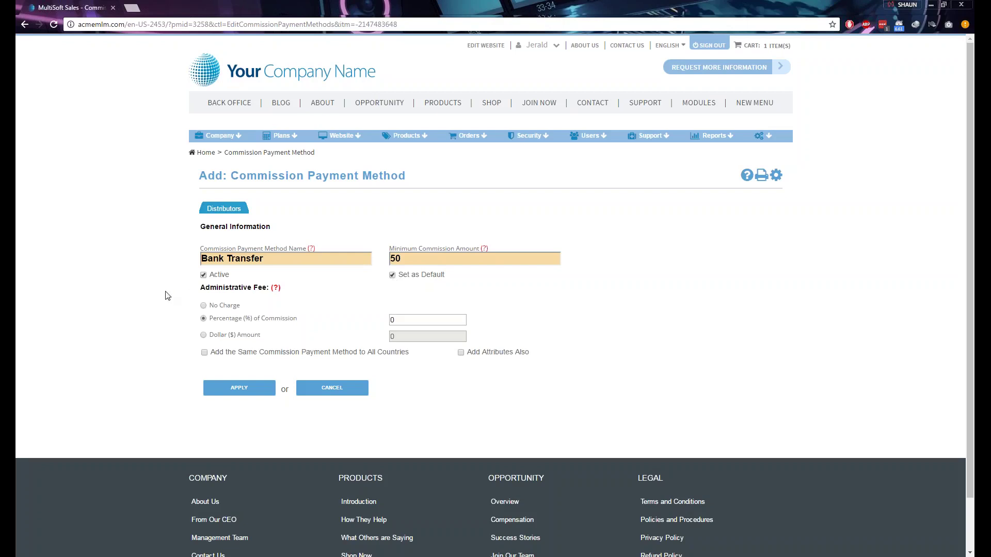
# - Change the administrative fee from a percentage to a flat 5 dollar amount
pyautogui.click(202, 307)
pyautogui.doubleClick(425, 321)
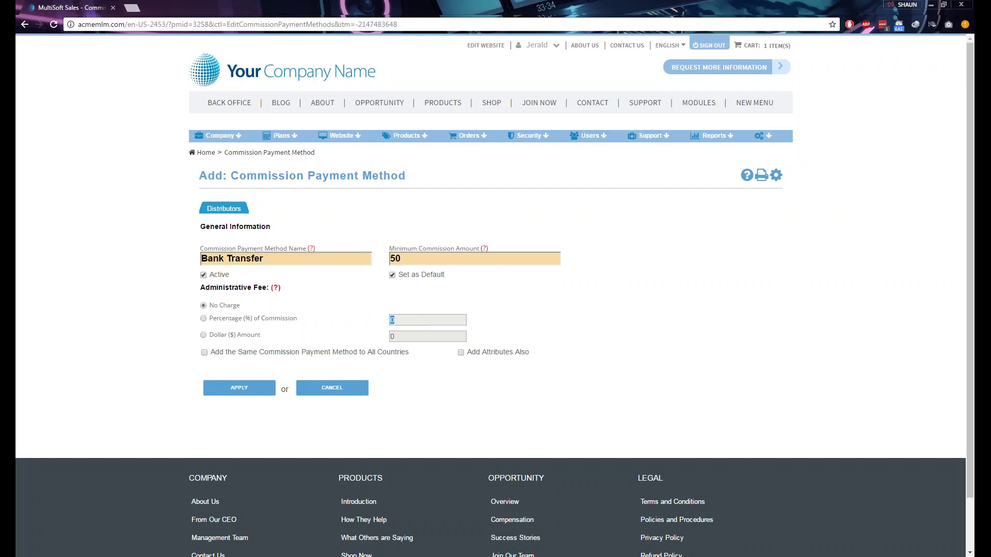
pyautogui.click(203, 336)
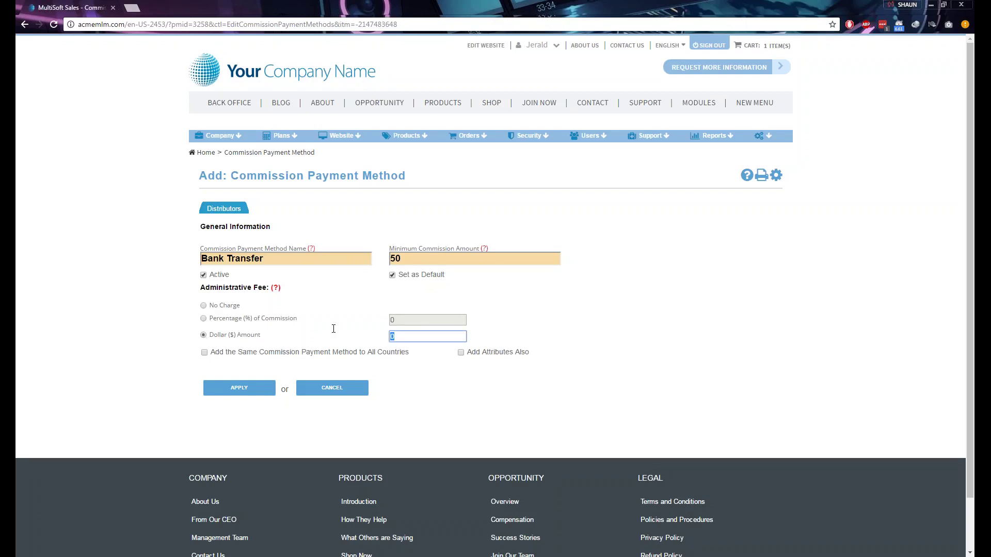
pyautogui.write('5')
# - Apply the Bank Transfer method, then toggle 'Add to All Countries' on and back off
pyautogui.click(239, 391)
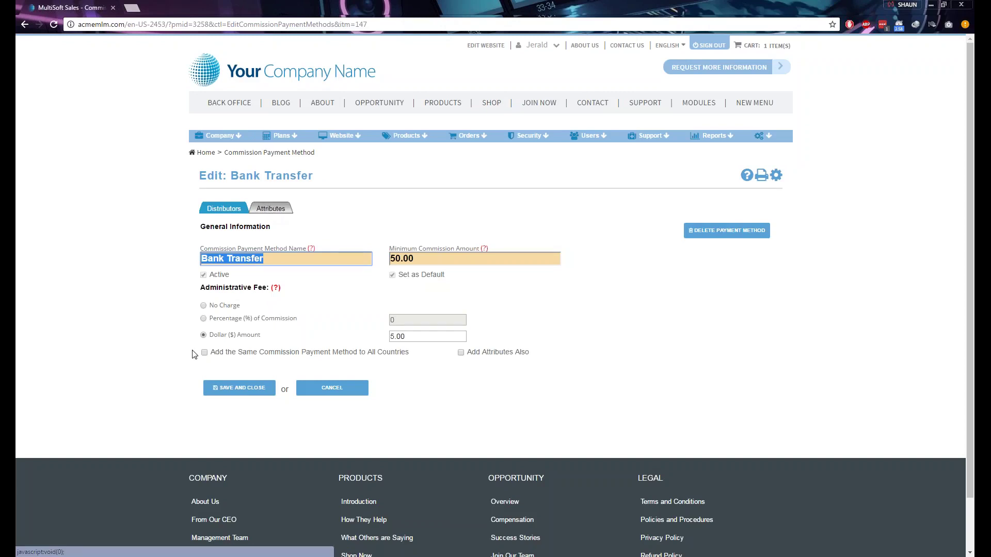
pyautogui.moveTo(412, 354); pyautogui.dragTo(212, 353)
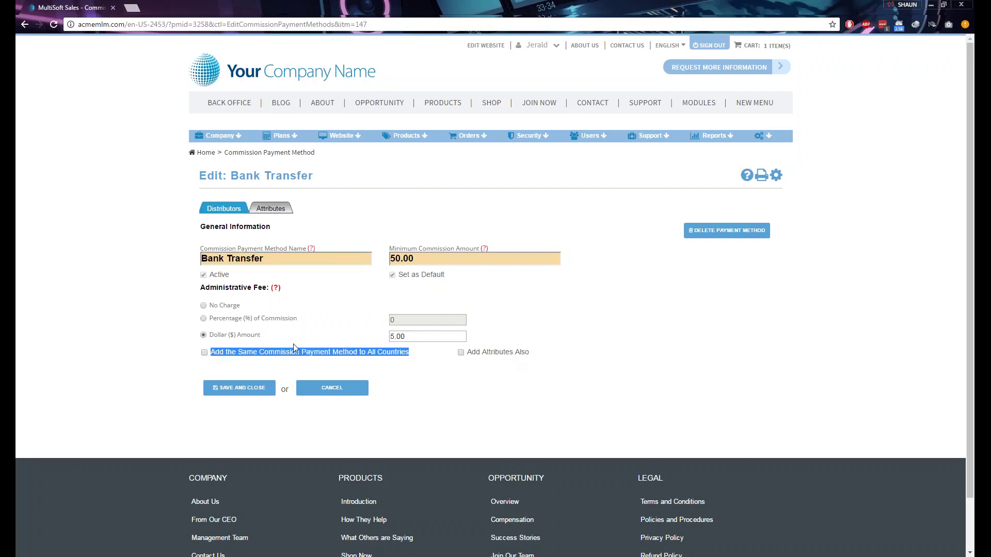
pyautogui.click(204, 353)
pyautogui.click(204, 353)
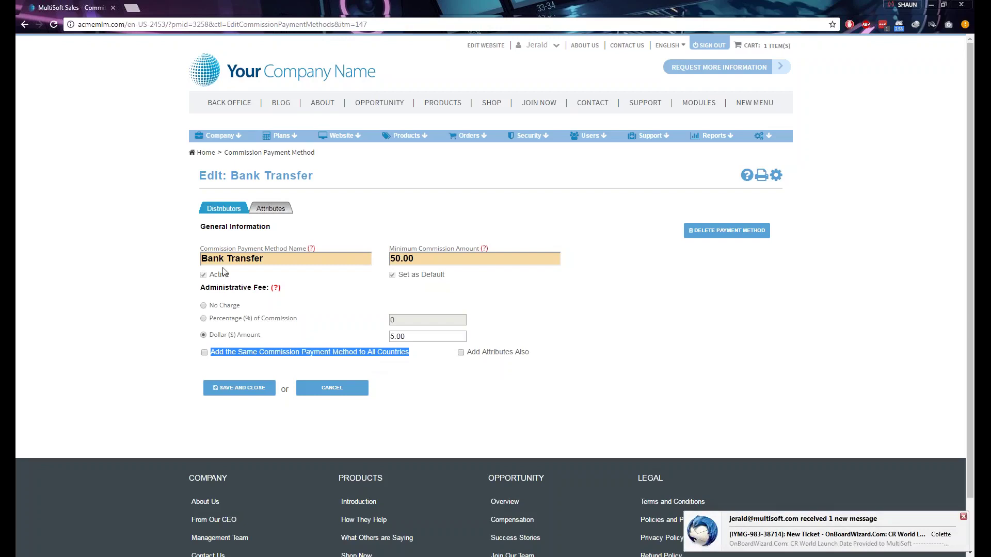
# - In Attributes, add a custom field named 'Bank Account' displayed as 'Bank Account Number'
pyautogui.click(272, 211)
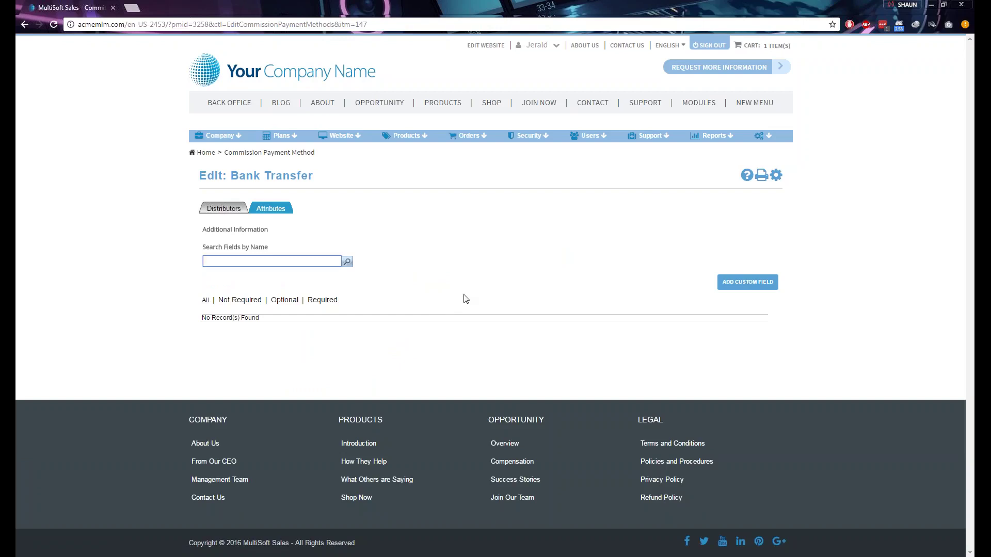
pyautogui.click(693, 290)
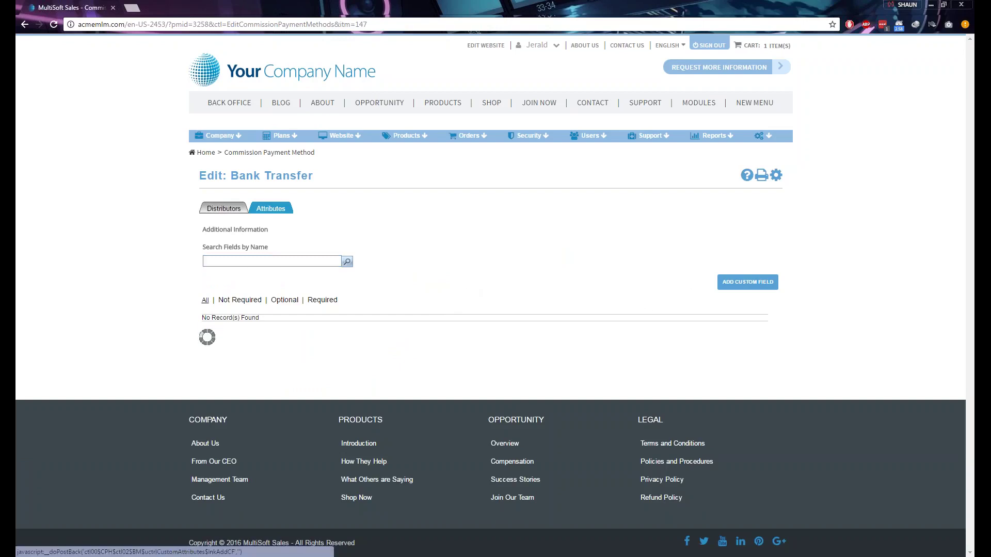
pyautogui.click(266, 267)
pyautogui.write('B')
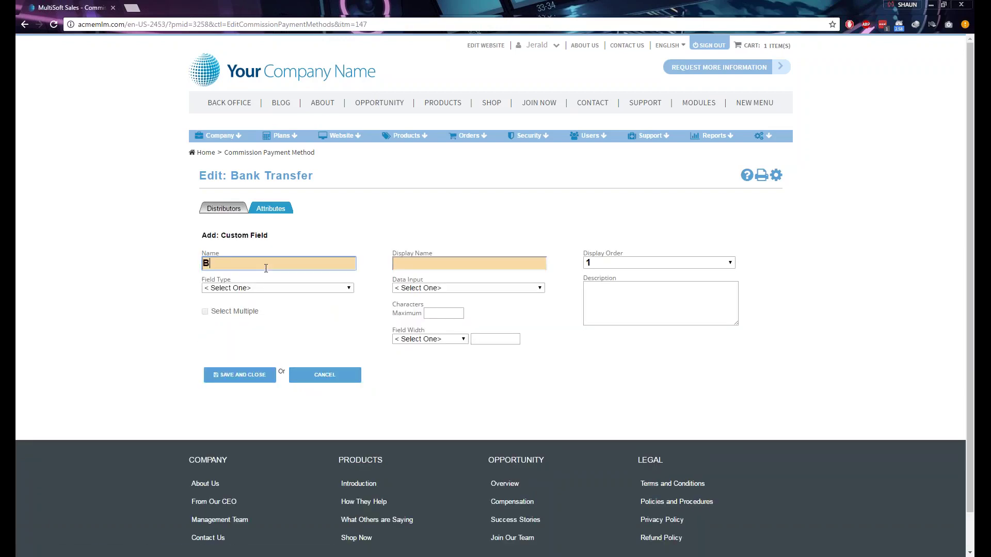
pyautogui.write('ank Account')
pyautogui.moveTo(266, 267); pyautogui.dragTo(181, 262)
pyautogui.hotkey('ctrl', 'c')
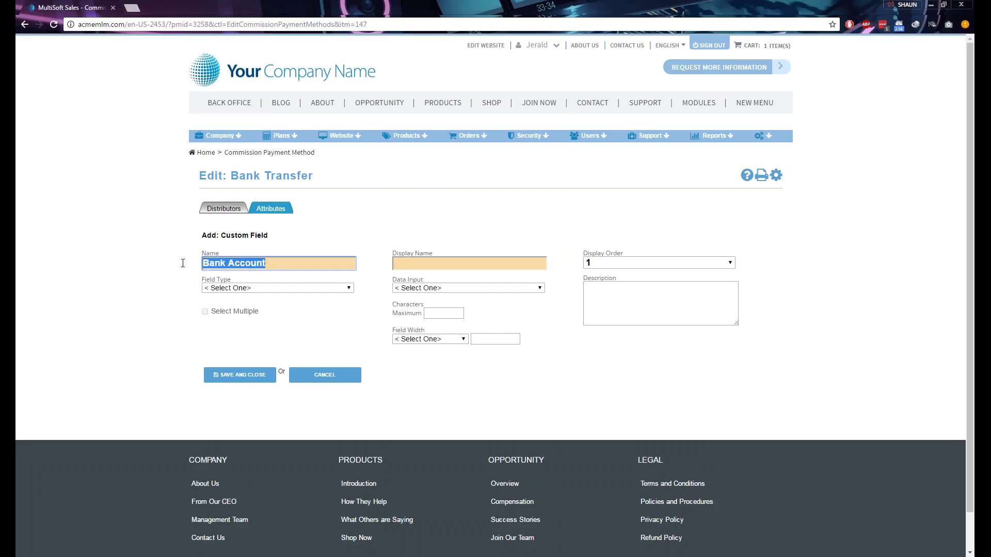
pyautogui.click(433, 263)
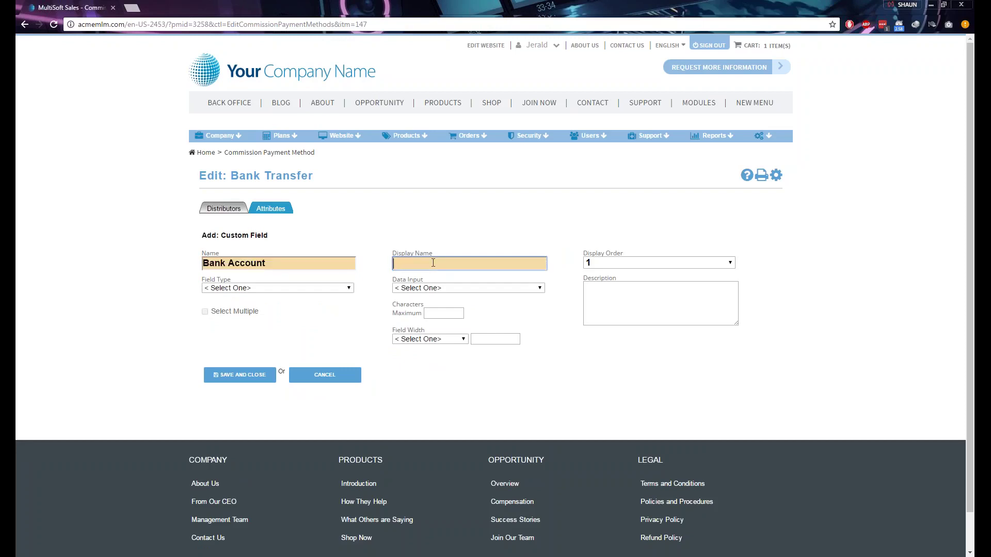
pyautogui.hotkey('ctrl', 'v')
pyautogui.write('Number')
pyautogui.click(280, 288)
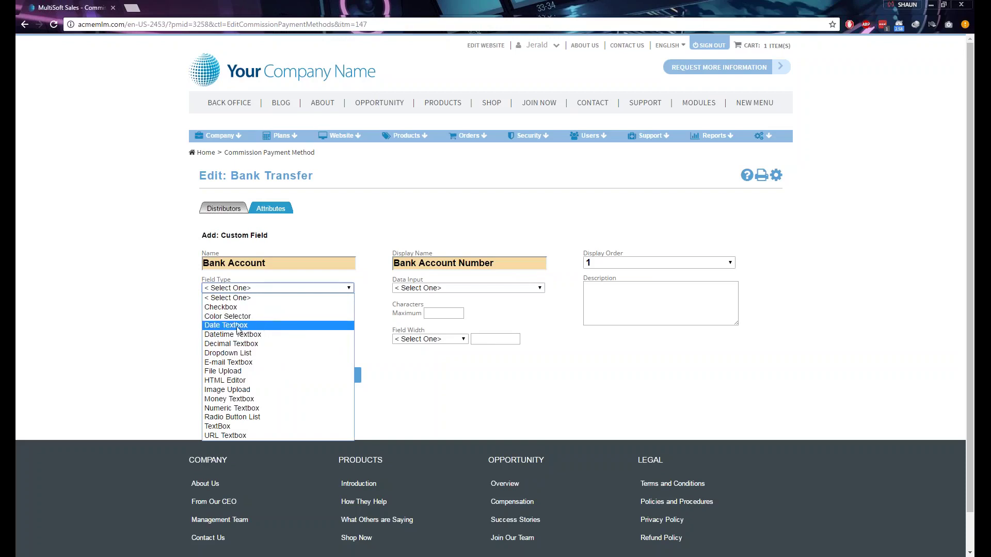
# - Make the field a Required TextBox with 30 characters maximum and 75% field width
pyautogui.click(212, 427)
pyautogui.click(435, 289)
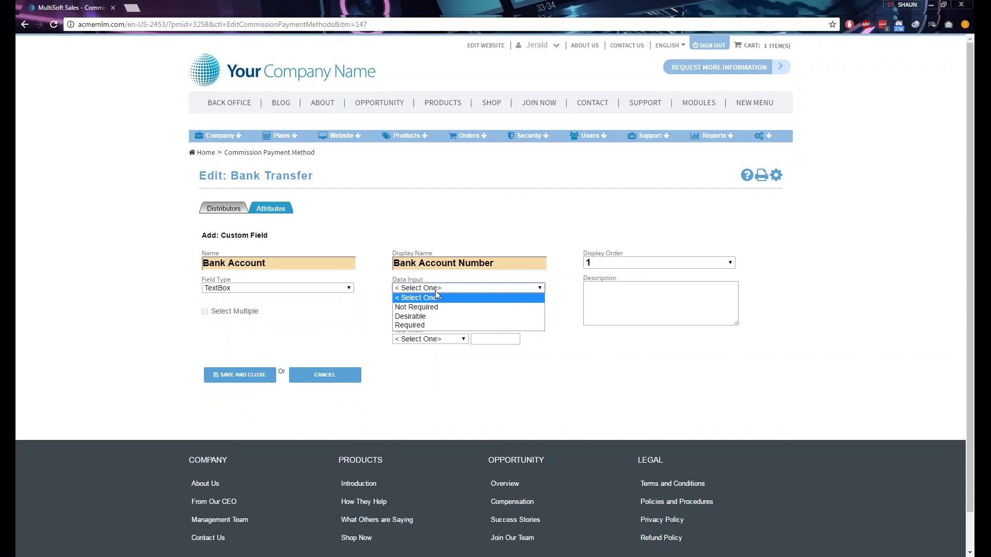
pyautogui.press('Down')
pyautogui.press('Down')
pyautogui.press('Down')
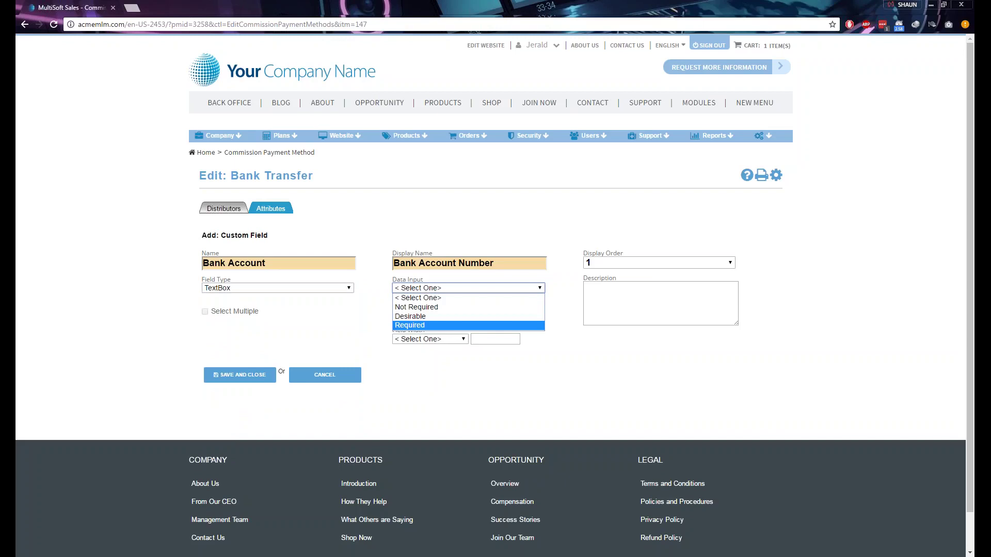
pyautogui.click(410, 326)
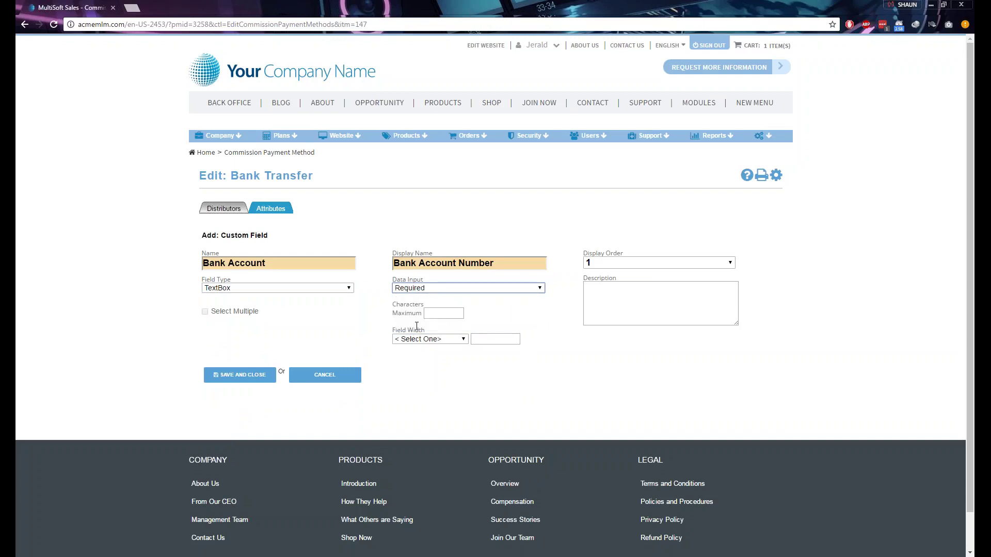
pyautogui.press('Tab')
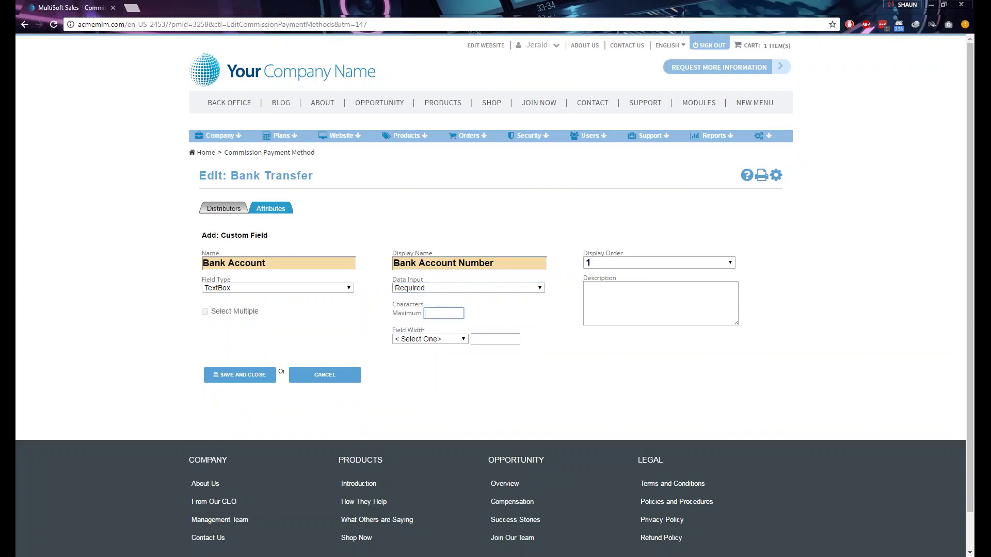
pyautogui.write('30')
pyautogui.click(426, 342)
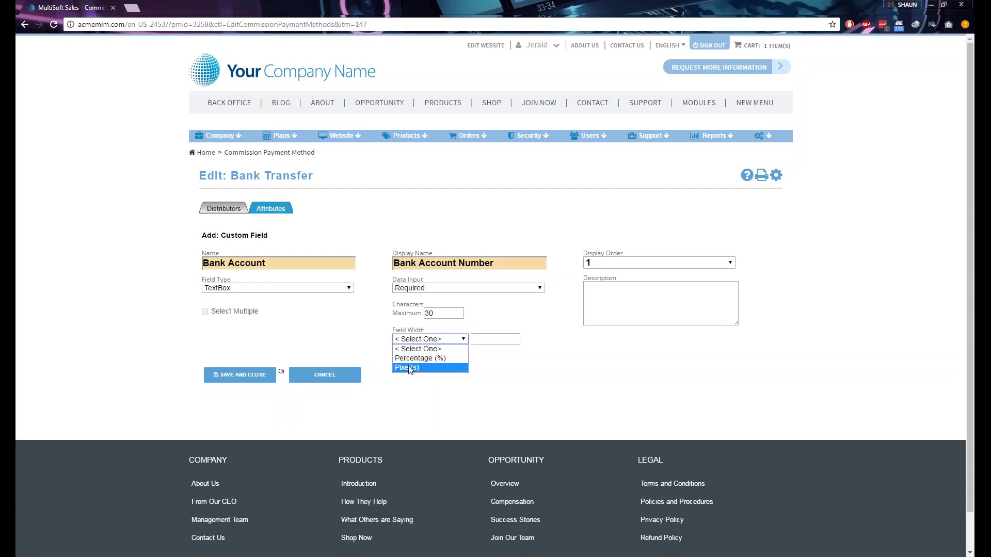
pyautogui.click(420, 358)
pyautogui.click(501, 340)
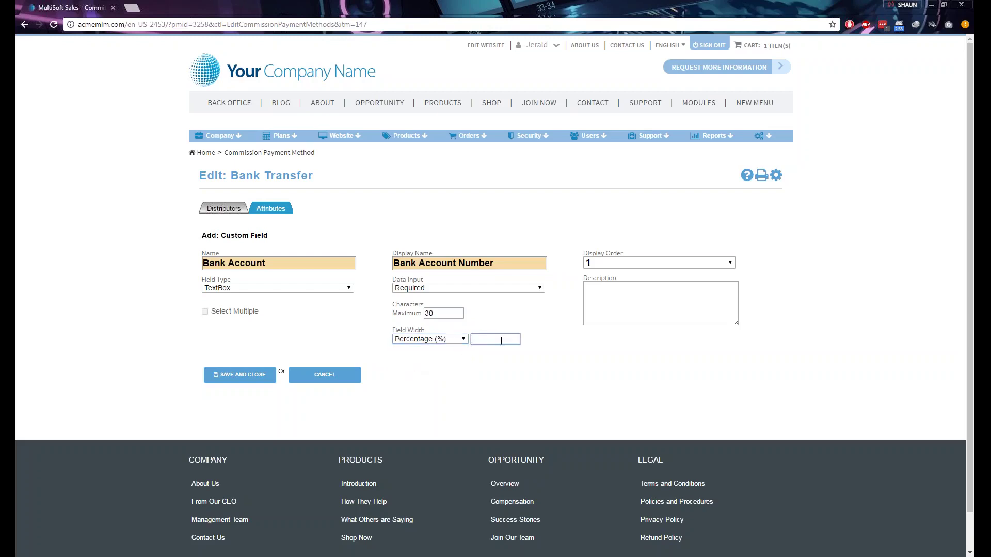
pyautogui.write('75')
# - Give the field the description 'This is you bank account number'
pyautogui.click(621, 308)
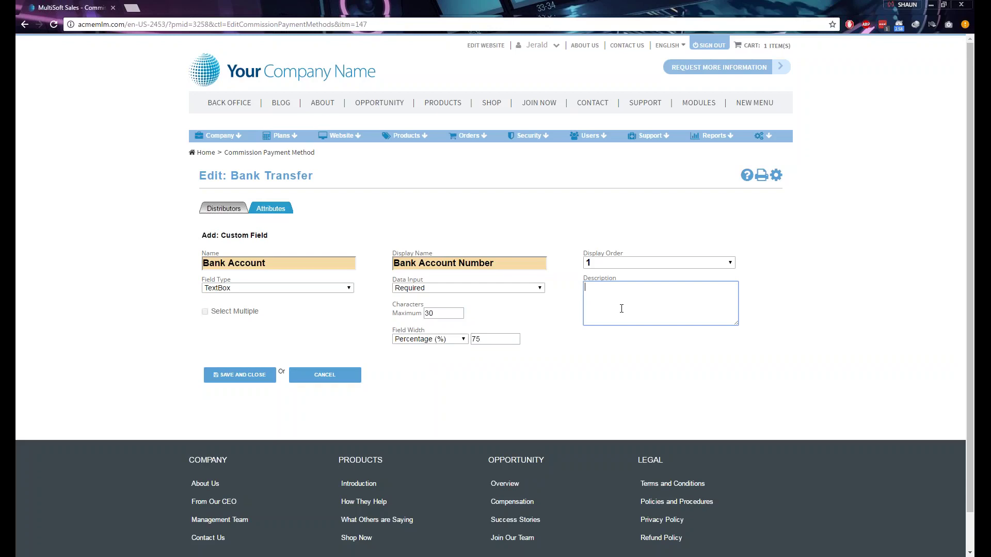
pyautogui.write('This is you bank account number')
# - Save and close the Bank Account custom field
pyautogui.click(256, 379)
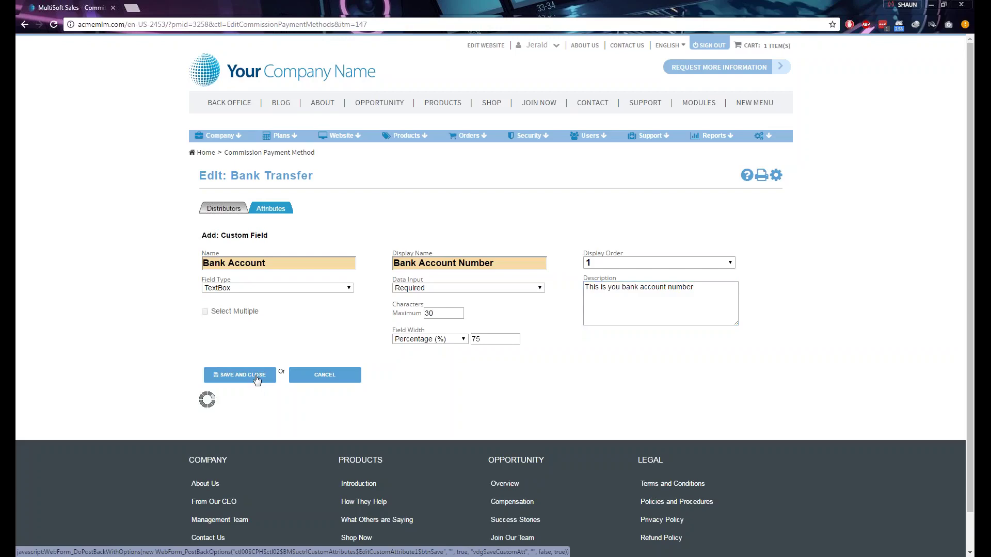